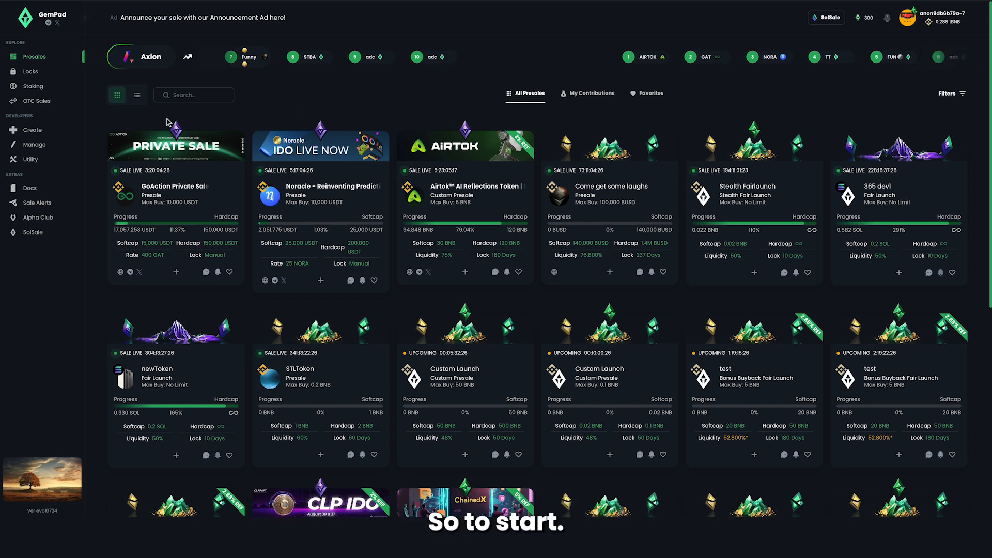
Start creating a new sale of the Presale type.
{"action": "left_click", "coordinate": [57, 131]}
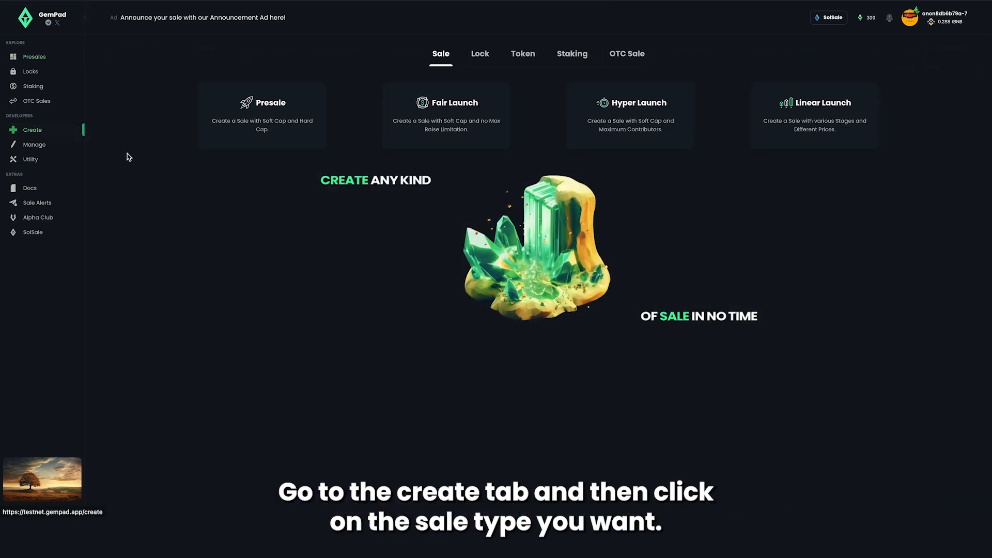
{"action": "left_click", "coordinate": [448, 131]}
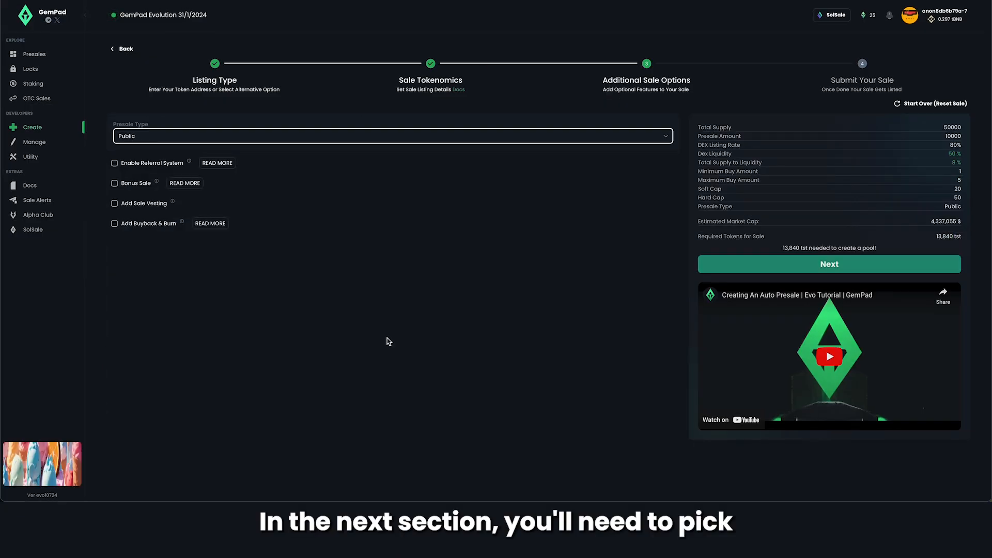
Set the presale type to Whitelist and the first tier's whitelist timer to 600 seconds.
{"action": "left_click", "coordinate": [412, 138]}
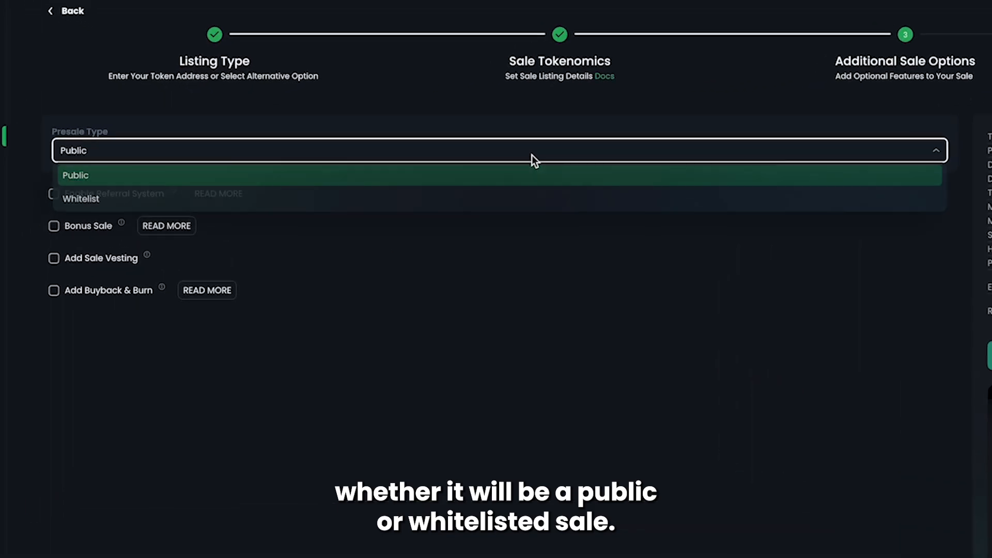
{"action": "left_click", "coordinate": [516, 197]}
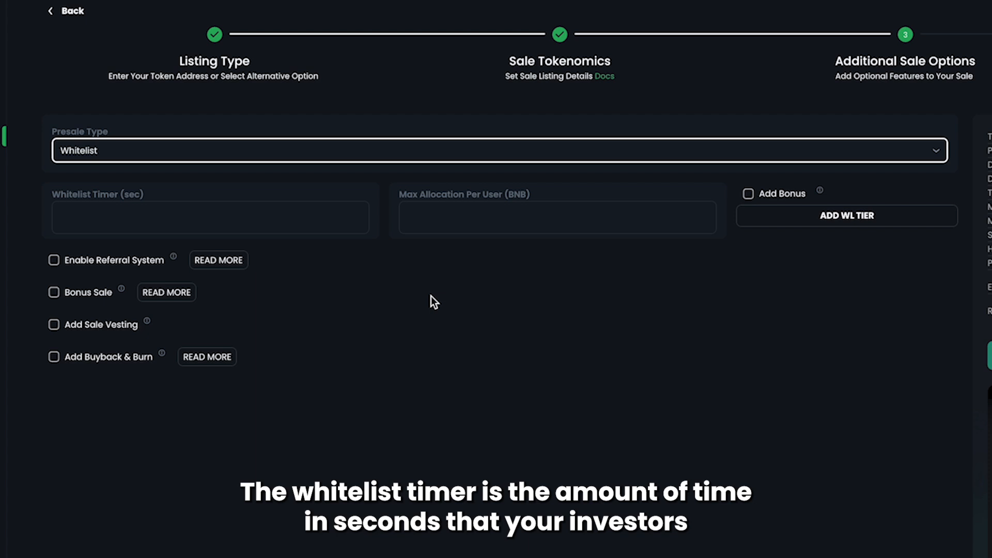
{"action": "left_click", "coordinate": [323, 214]}
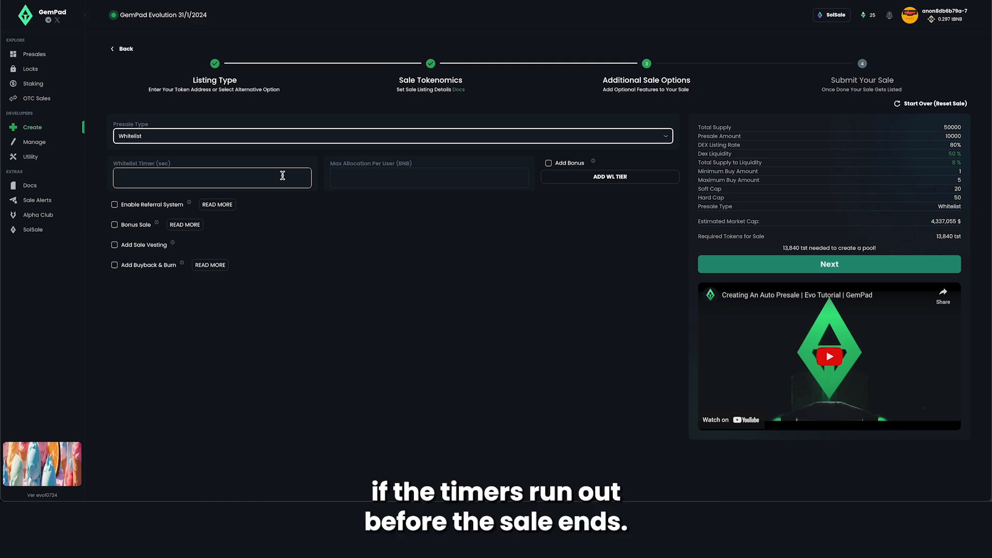
{"action": "left_click", "coordinate": [279, 178]}
{"action": "type", "text": "600"}
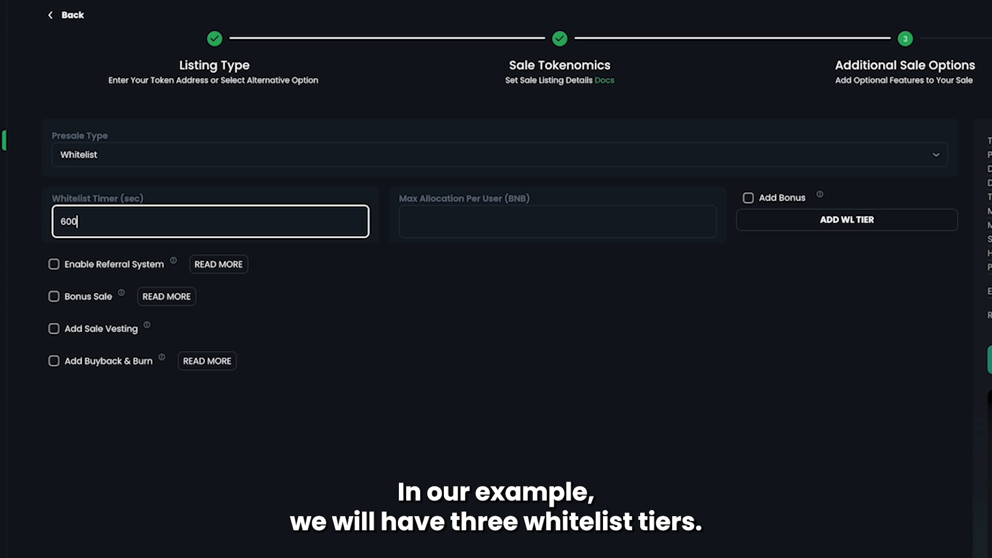
{"action": "left_click", "coordinate": [615, 315]}
Add a second and a third whitelist tier with timers of 1,800 and 10,800 seconds.
{"action": "left_click", "coordinate": [809, 227]}
{"action": "left_click", "coordinate": [258, 279]}
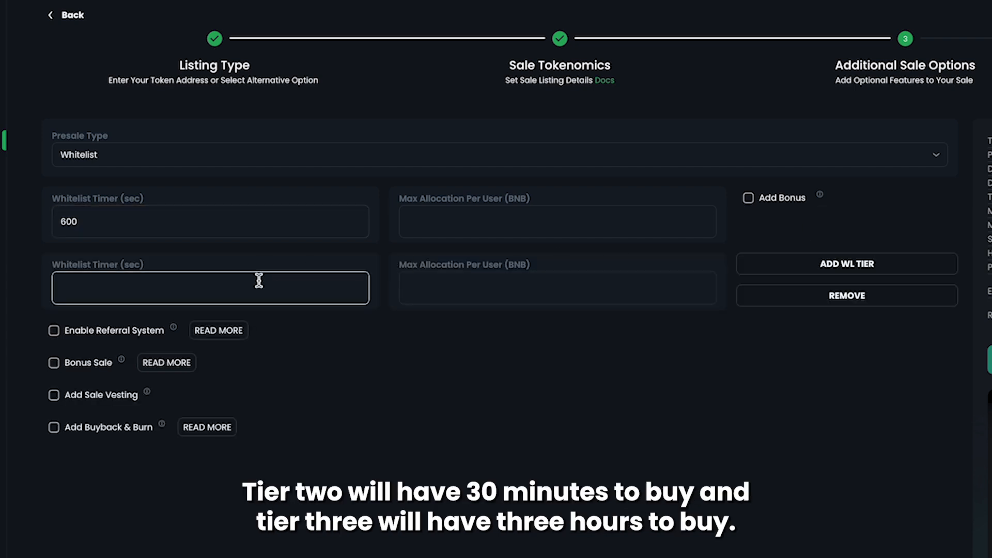
{"action": "type", "text": "1,800"}
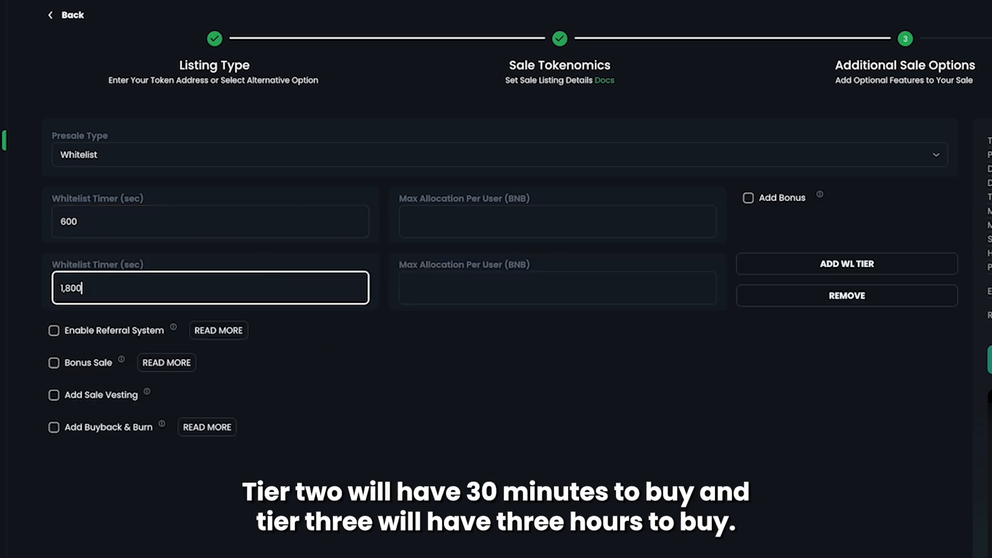
{"action": "left_click", "coordinate": [520, 467]}
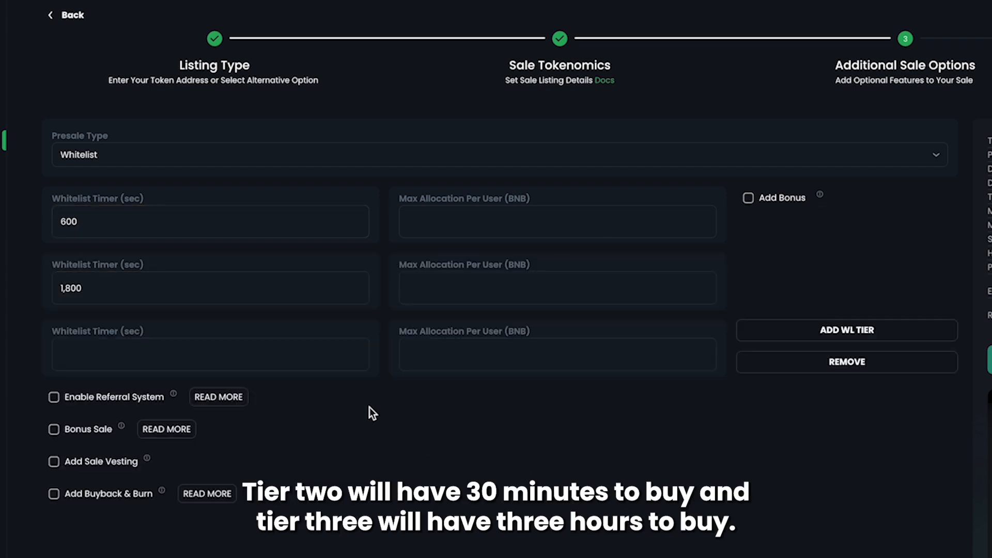
{"action": "left_click", "coordinate": [272, 357]}
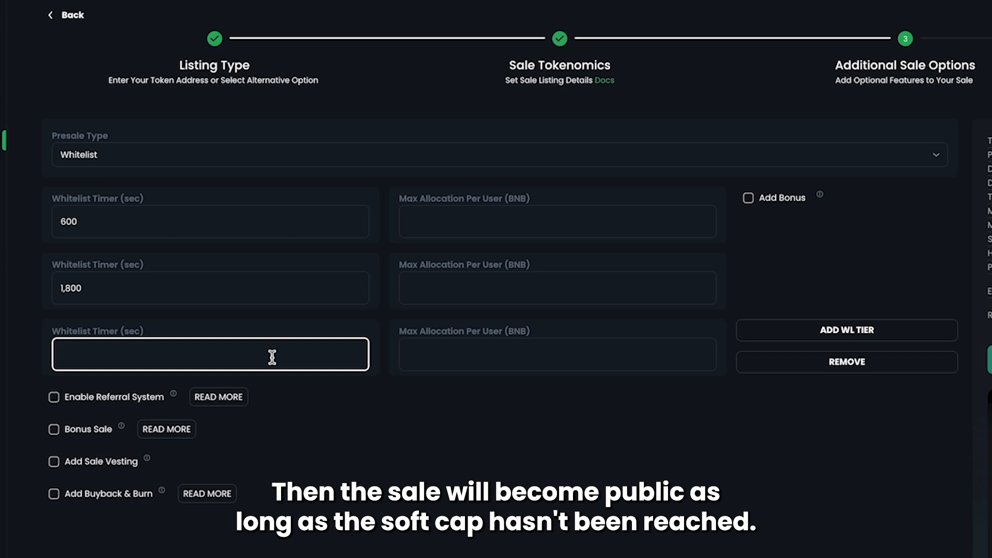
{"action": "type", "text": "10800"}
{"action": "left_click", "coordinate": [519, 504]}
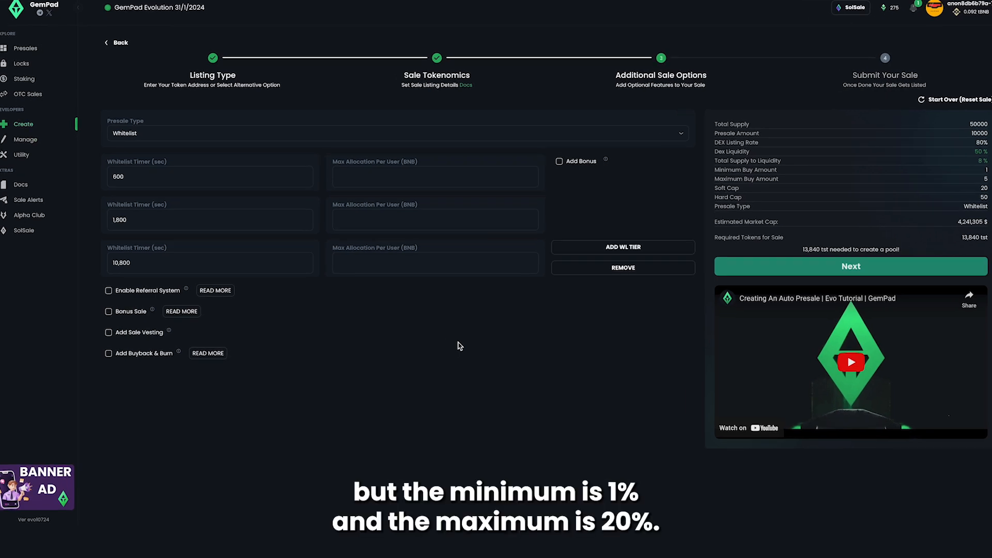
Enable the referral system with a reward of 3 percent.
{"action": "left_click", "coordinate": [107, 292]}
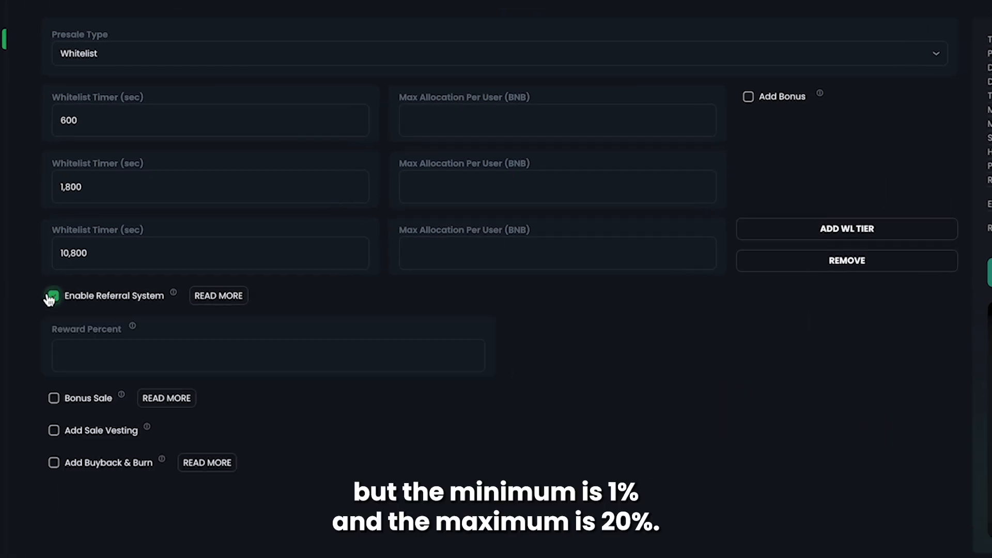
{"action": "left_click", "coordinate": [195, 368]}
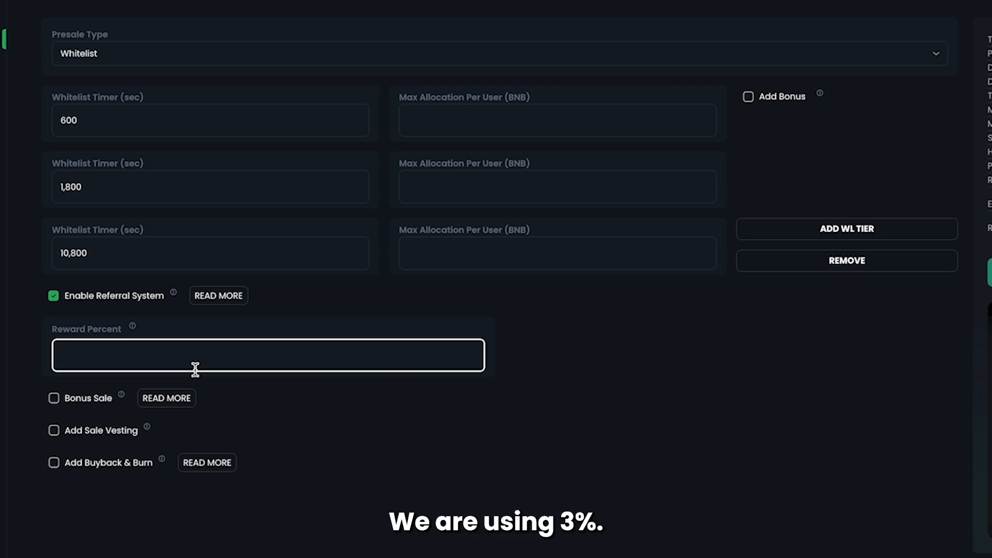
{"action": "type", "text": "3"}
{"action": "left_click", "coordinate": [724, 409]}
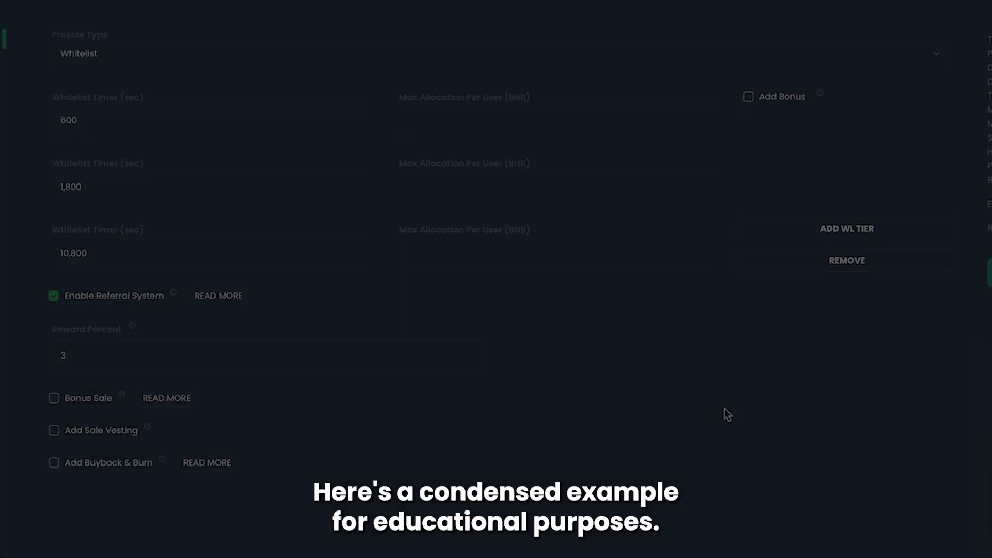
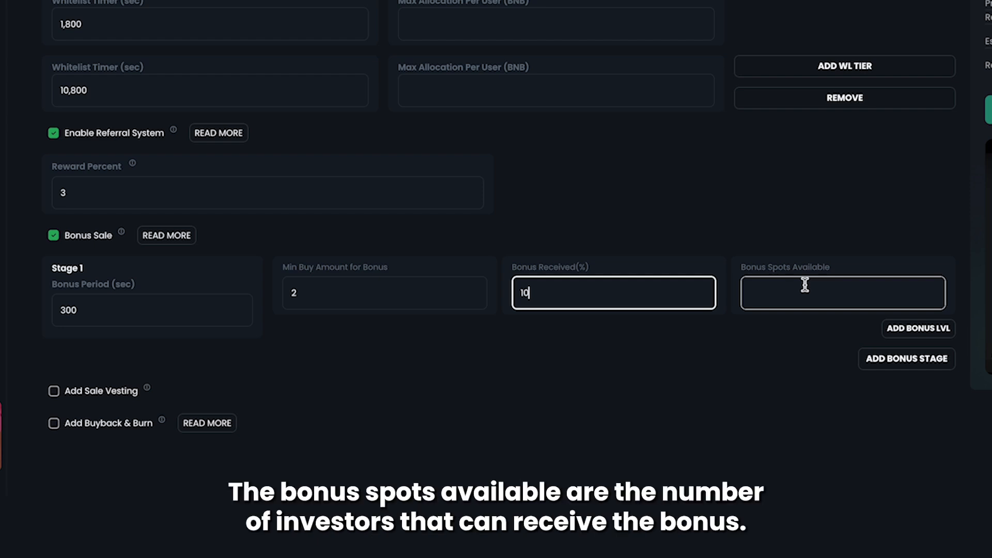
Set the available bonus spots for Stage 1 of the bonus sale to 10.
{"action": "left_click", "coordinate": [805, 284]}
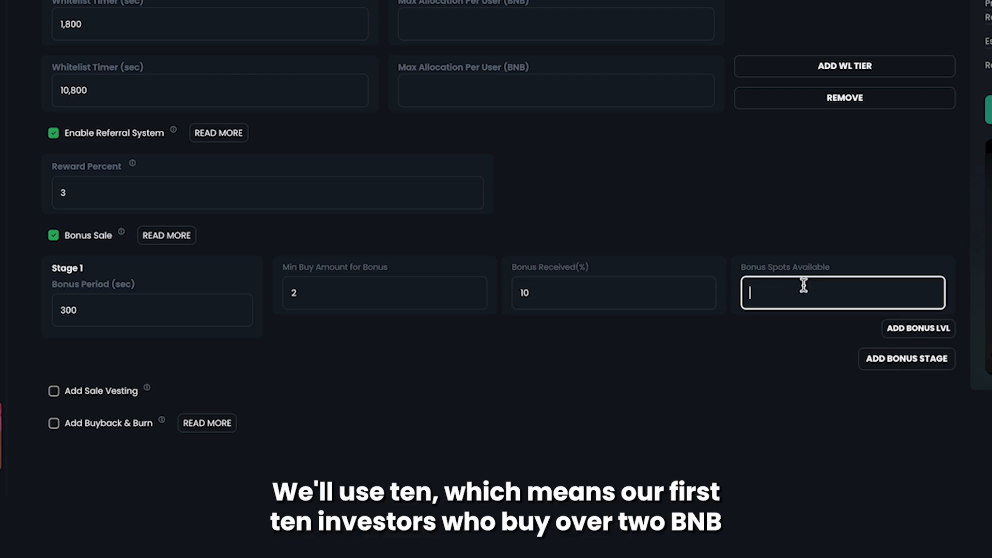
{"action": "type", "text": "10"}
{"action": "left_click", "coordinate": [782, 376]}
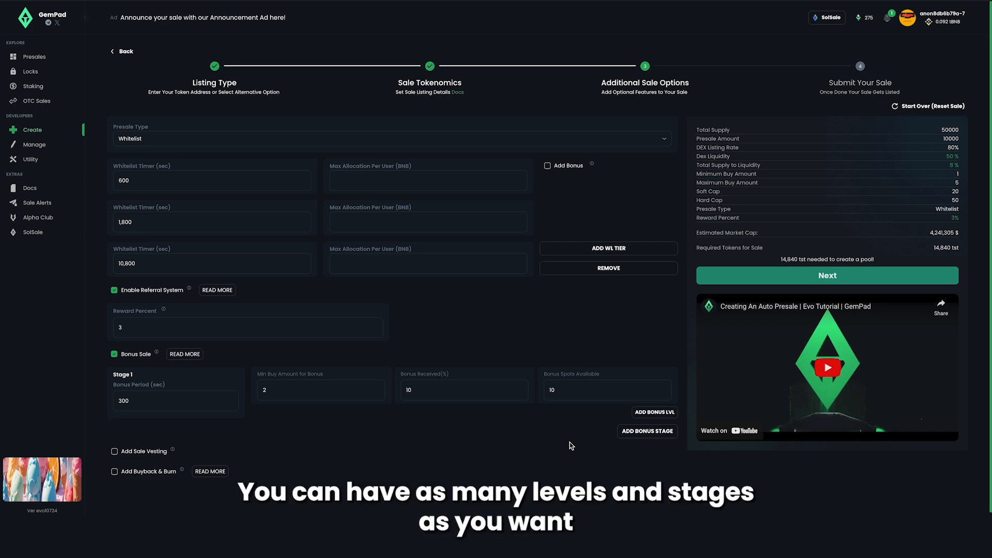
Enable sale vesting with a 20% token release on launch and a cliff of 30 days.
{"action": "left_click", "coordinate": [114, 451]}
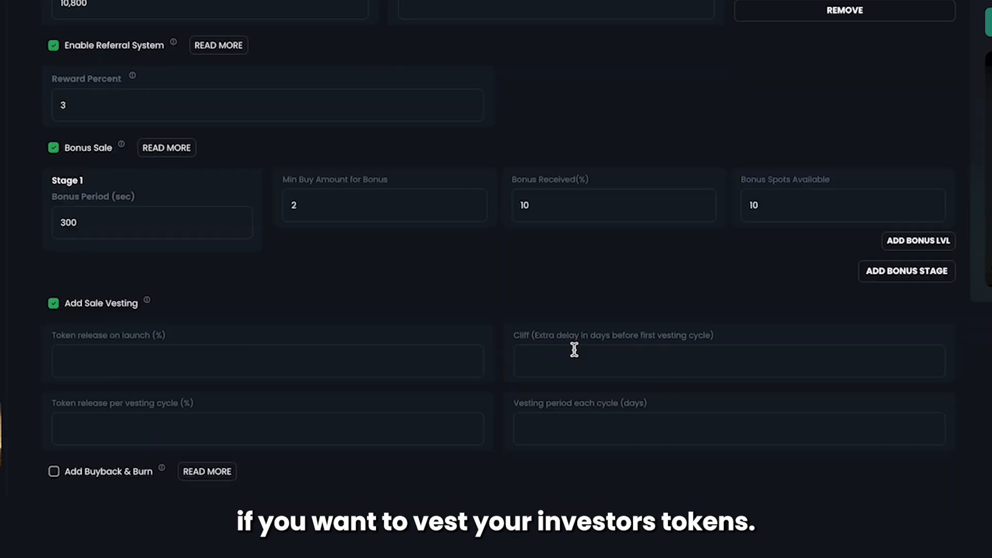
{"action": "scroll", "coordinate": [574, 350], "scroll_direction": "down", "scroll_amount": 1}
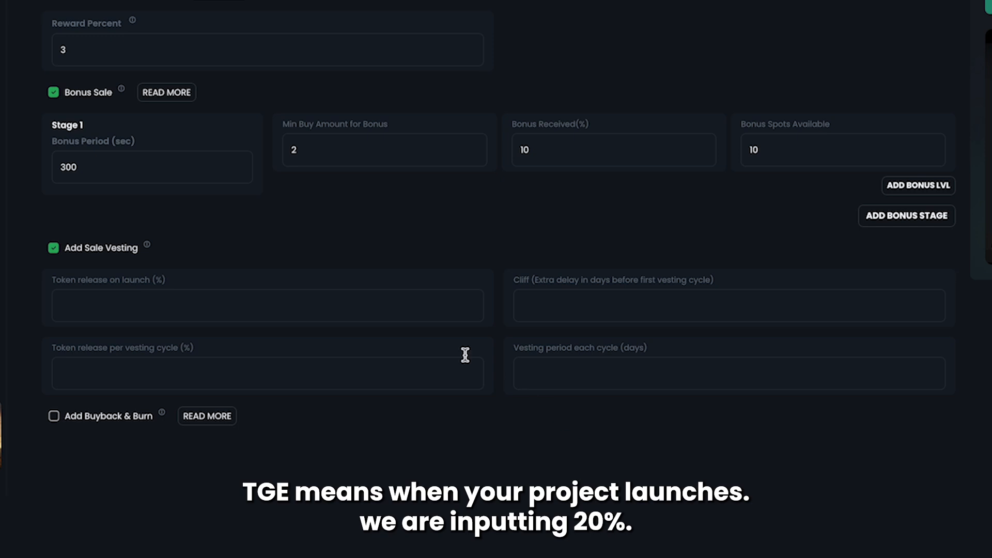
{"action": "left_click", "coordinate": [394, 308]}
{"action": "type", "text": "20"}
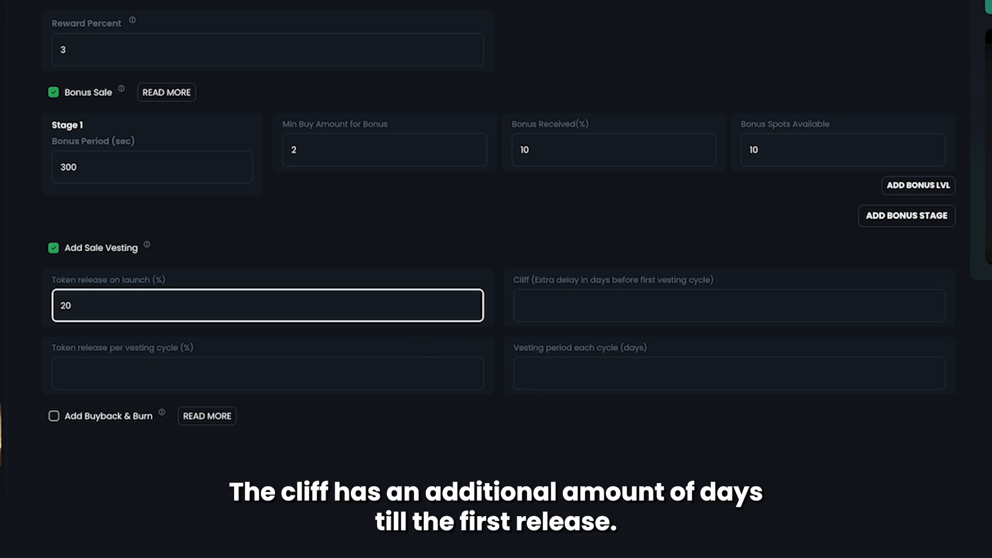
{"action": "left_click", "coordinate": [502, 250]}
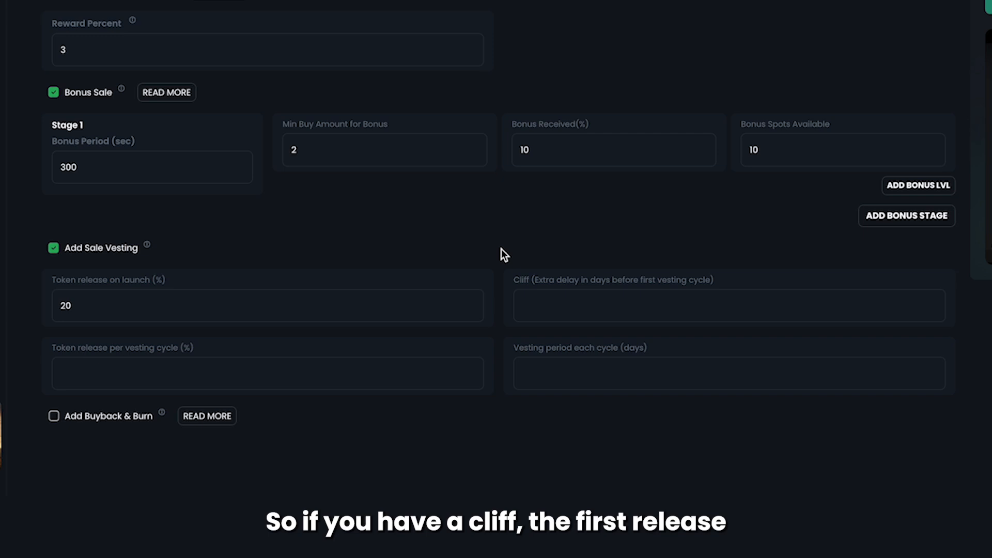
{"action": "left_click", "coordinate": [652, 301]}
{"action": "type", "text": "30"}
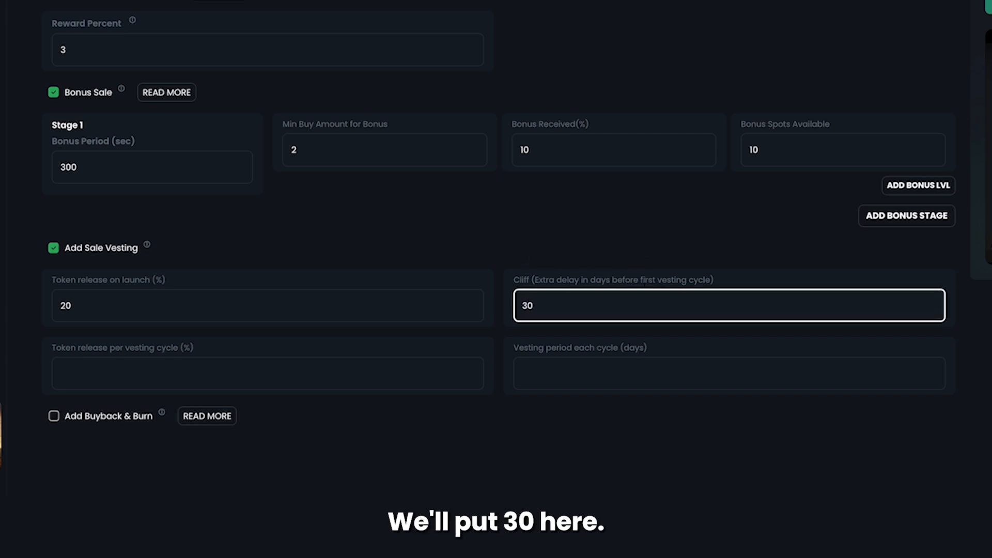
{"action": "left_click", "coordinate": [636, 241]}
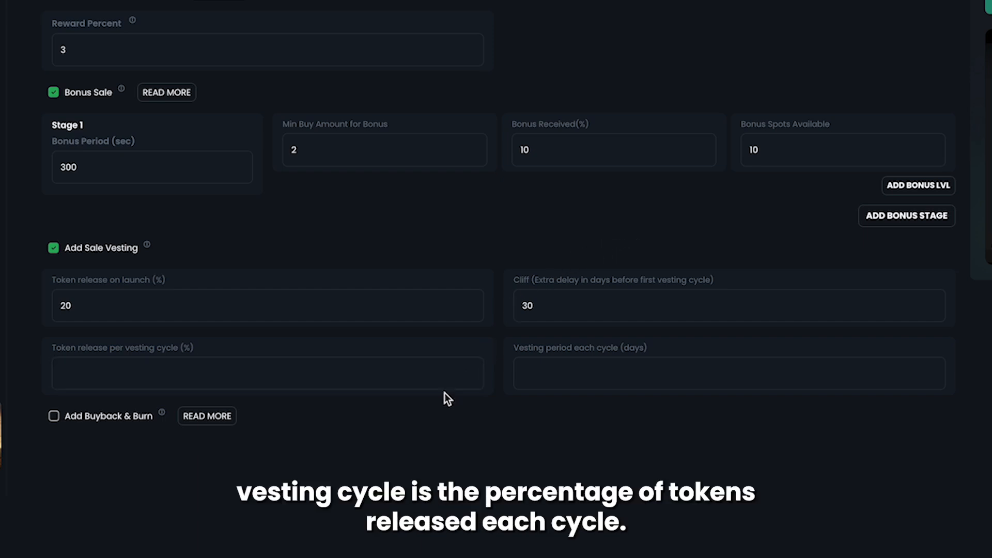
Set the token release per vesting cycle to 10% and the vesting period of each cycle to 14 days.
{"action": "left_click", "coordinate": [436, 380]}
{"action": "type", "text": "10"}
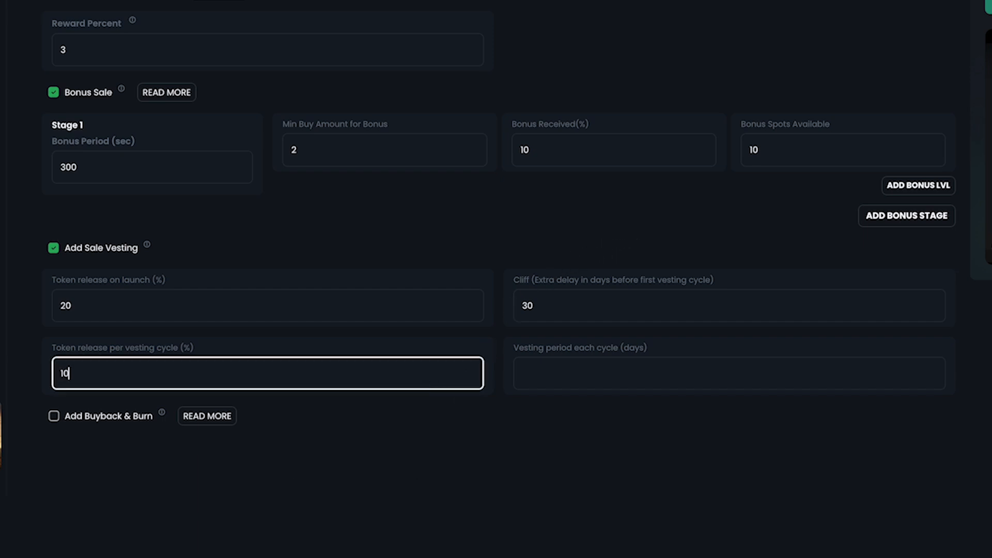
{"action": "left_click", "coordinate": [446, 454]}
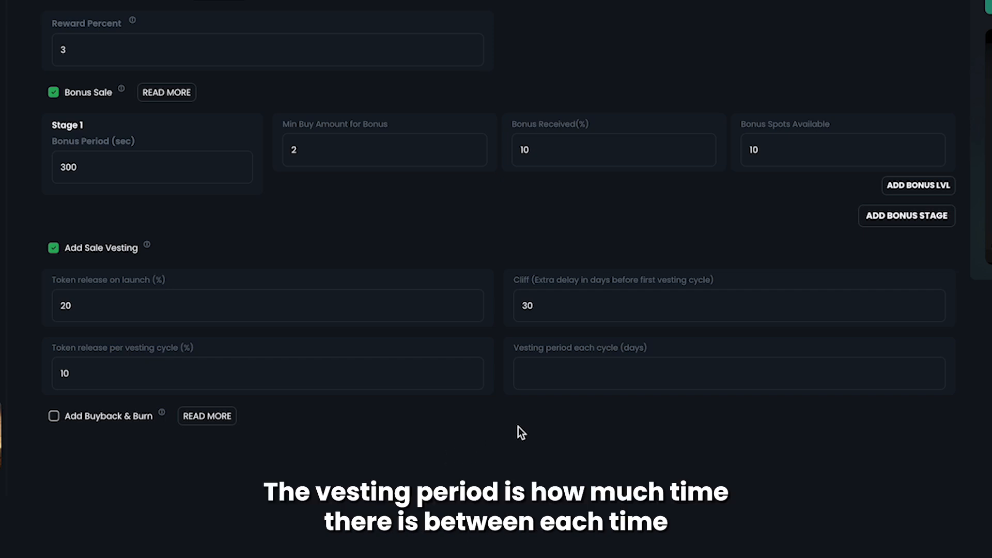
{"action": "left_click", "coordinate": [593, 376]}
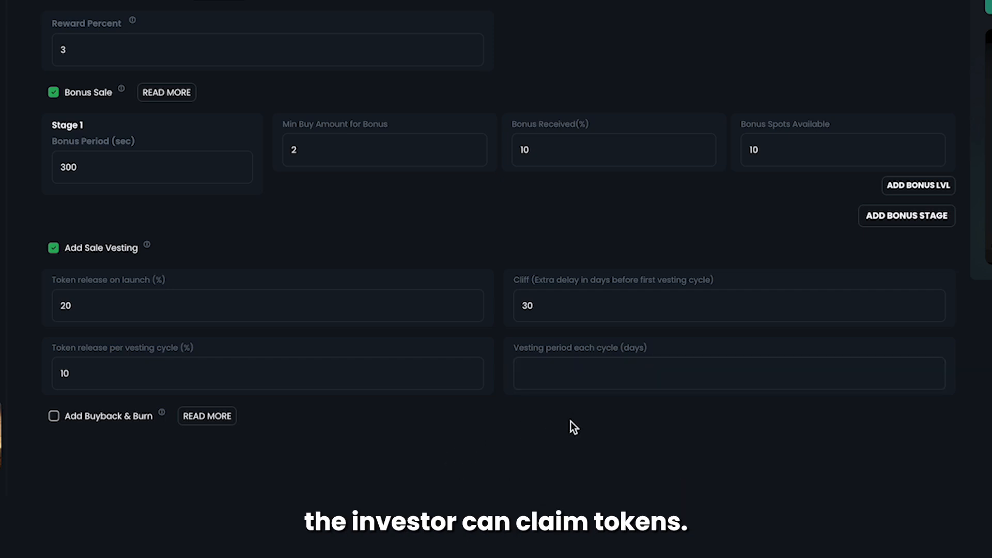
{"action": "type", "text": "14"}
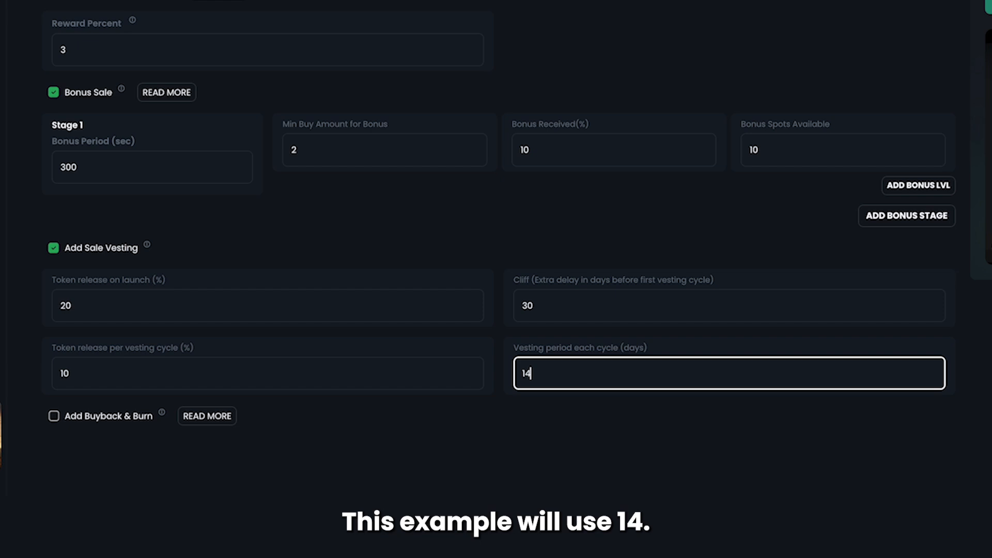
{"action": "left_click", "coordinate": [556, 437]}
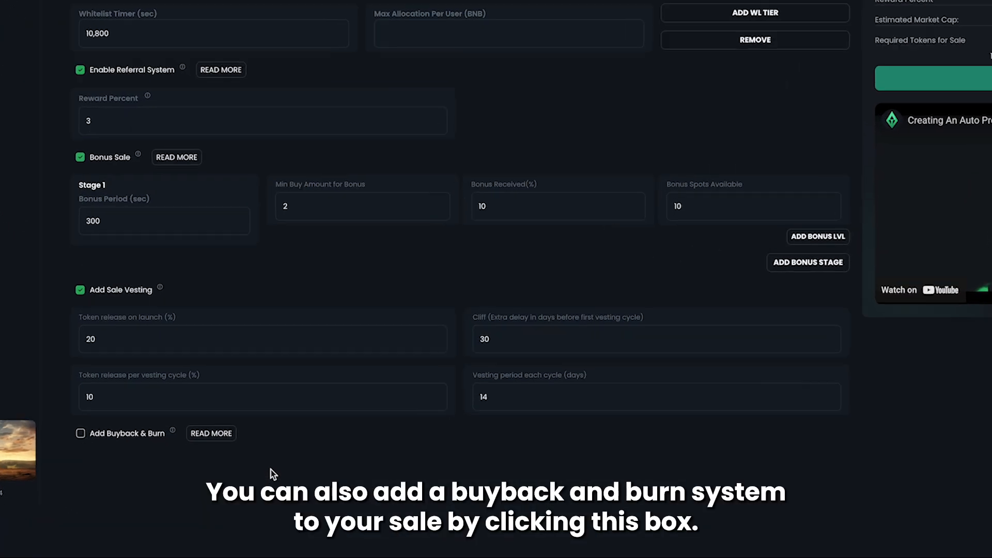
Enable Buyback & Burn with a buyback of 5% of the total raise and 20% per time period.
{"action": "left_click", "coordinate": [54, 416]}
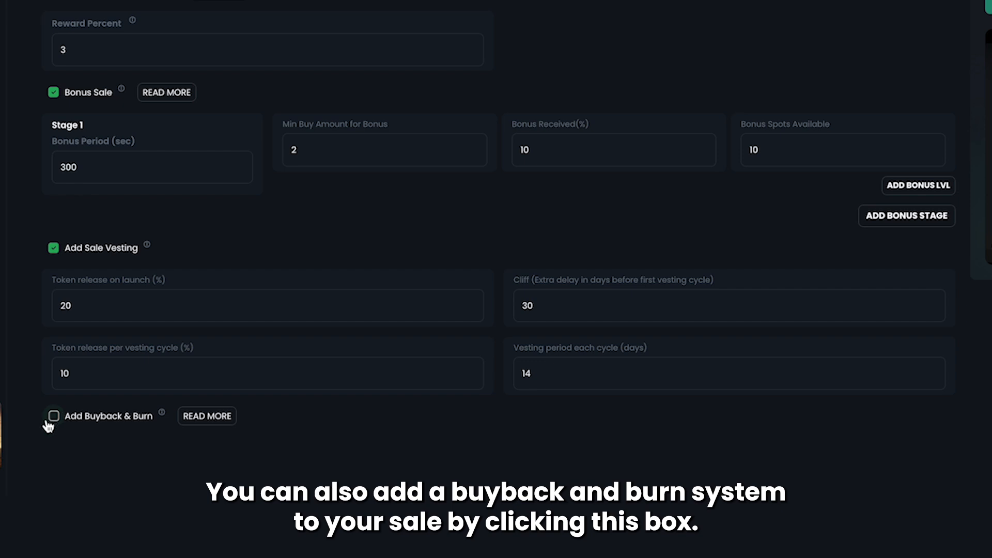
{"action": "scroll", "coordinate": [472, 398], "scroll_direction": "down", "scroll_amount": 3}
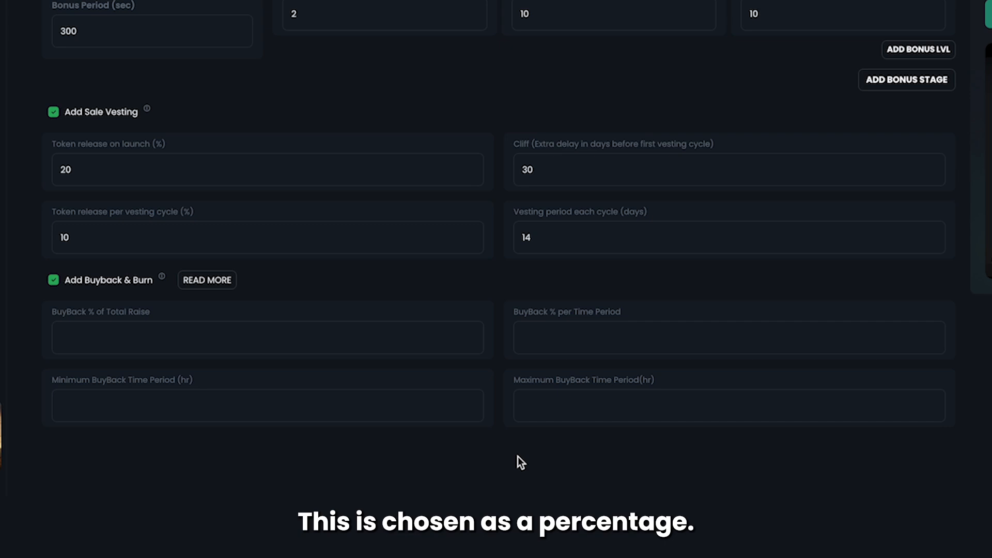
{"action": "left_click", "coordinate": [347, 334]}
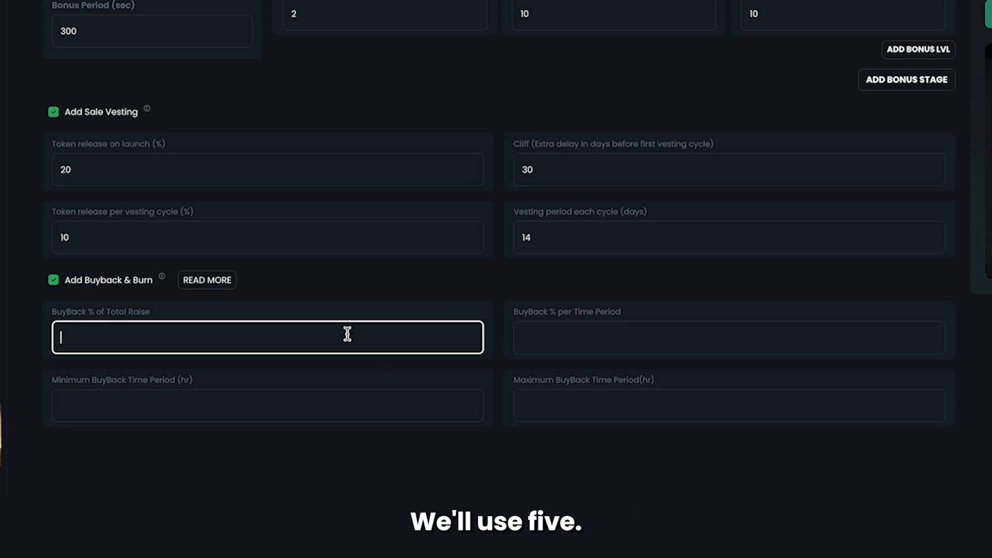
{"action": "type", "text": "5"}
{"action": "left_click", "coordinate": [489, 451]}
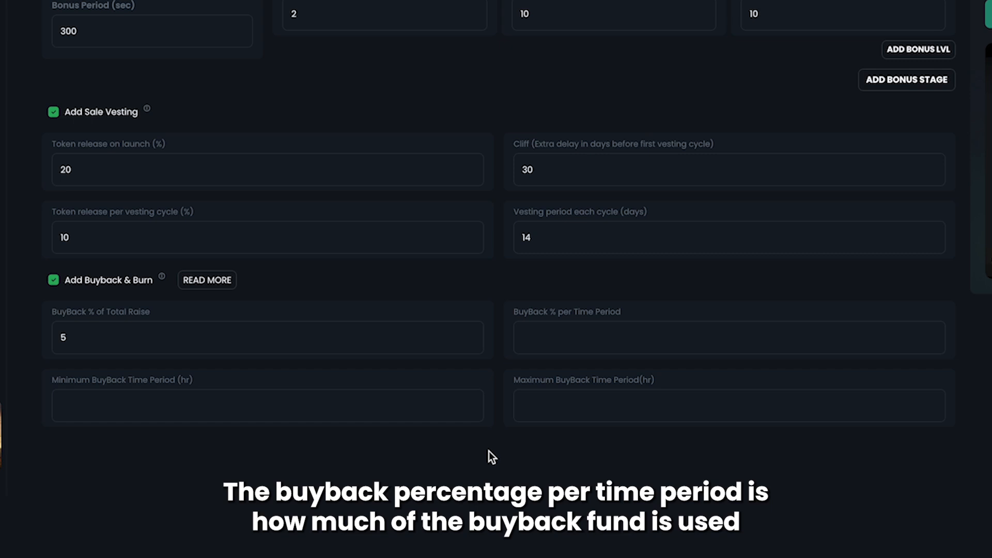
{"action": "left_click", "coordinate": [594, 334]}
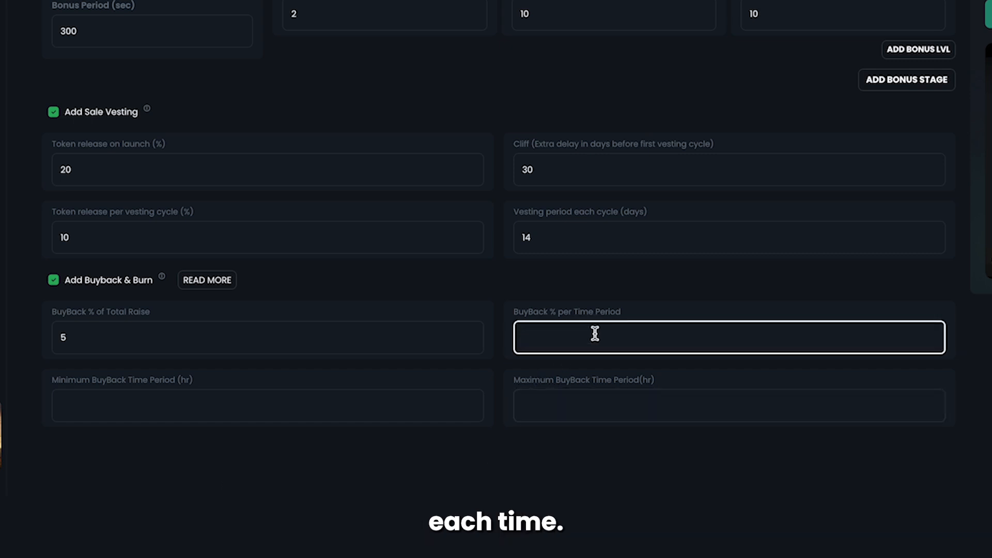
{"action": "type", "text": "20"}
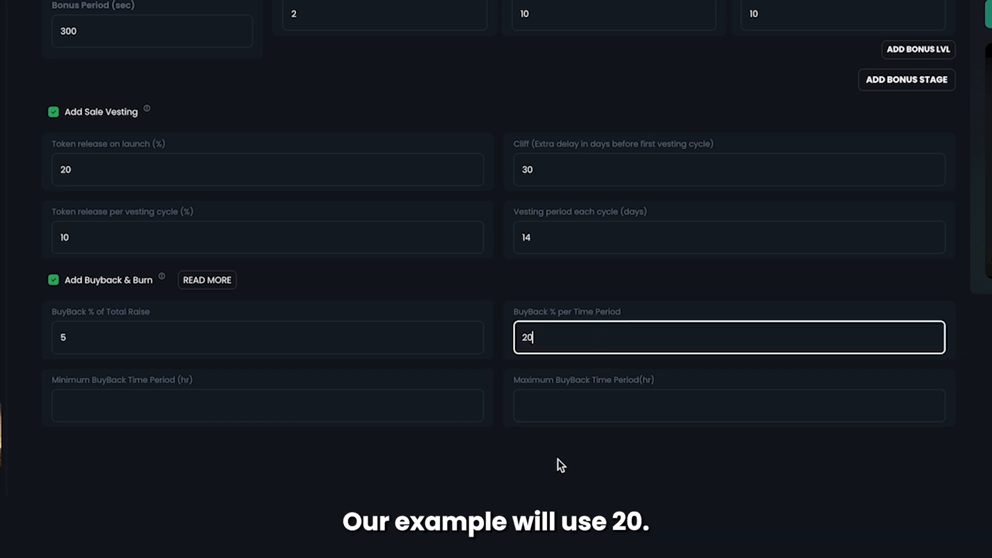
{"action": "left_click", "coordinate": [558, 460]}
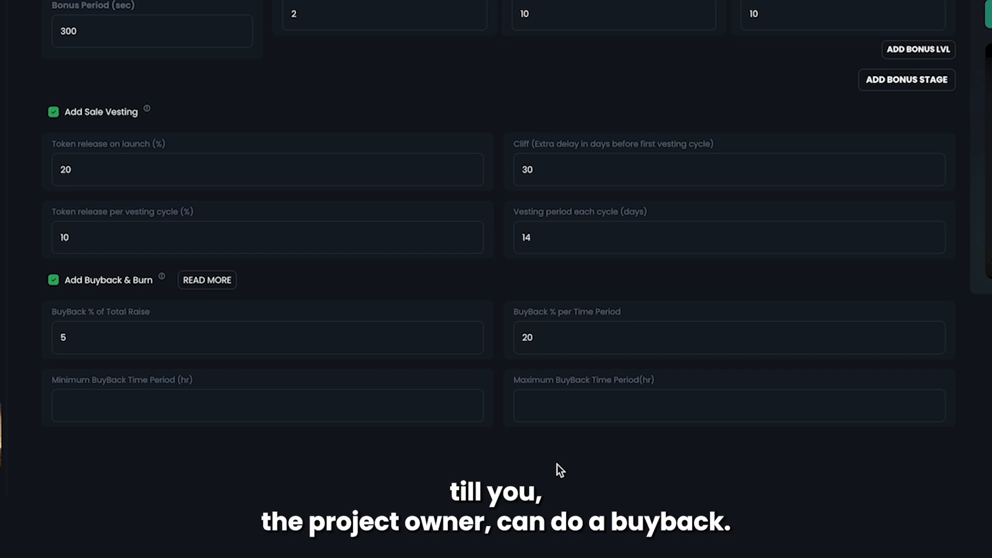
Set the minimum buyback time period to 1 hour and the maximum buyback time period to 10 hours.
{"action": "left_click", "coordinate": [323, 403]}
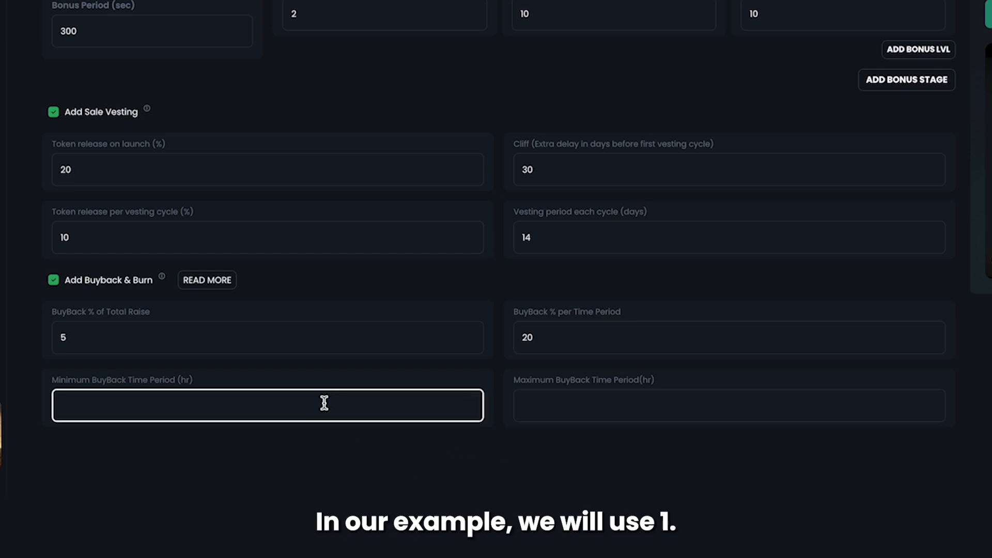
{"action": "type", "text": "1"}
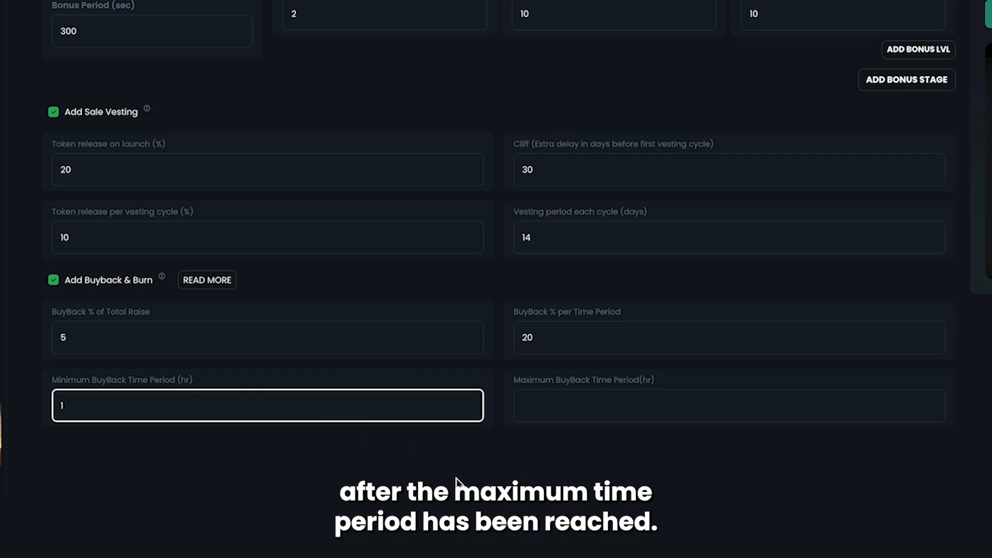
{"action": "left_click", "coordinate": [464, 460]}
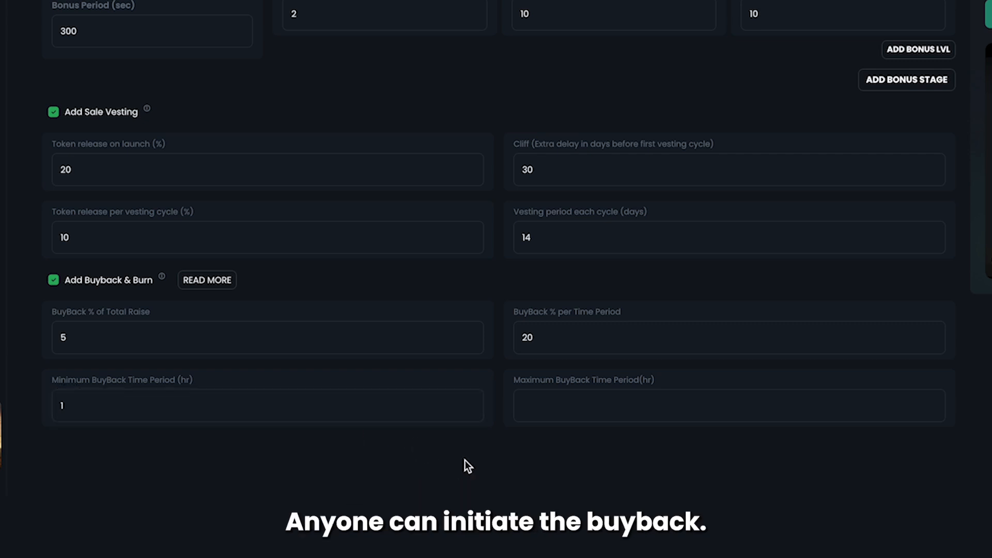
{"action": "left_click", "coordinate": [579, 419]}
{"action": "type", "text": "10"}
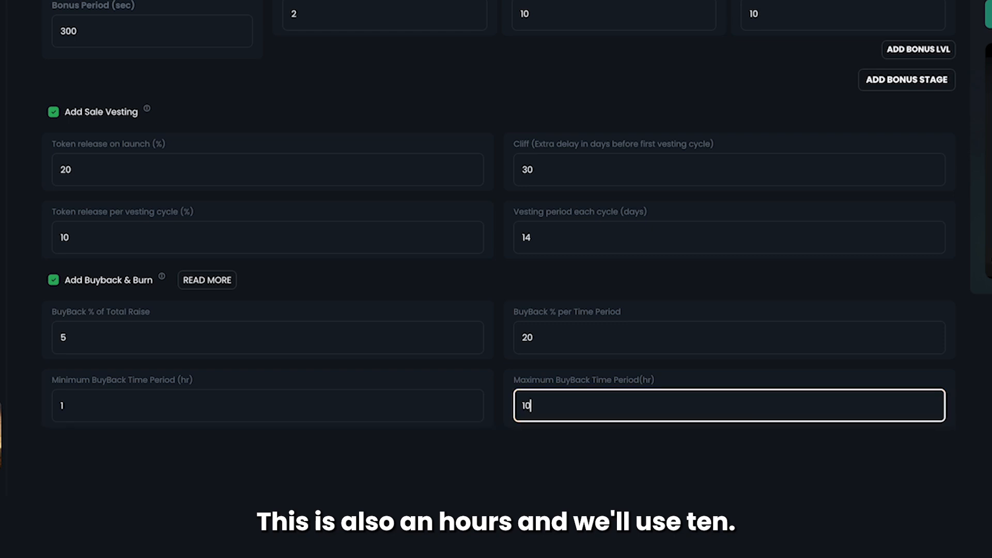
{"action": "left_click", "coordinate": [585, 446]}
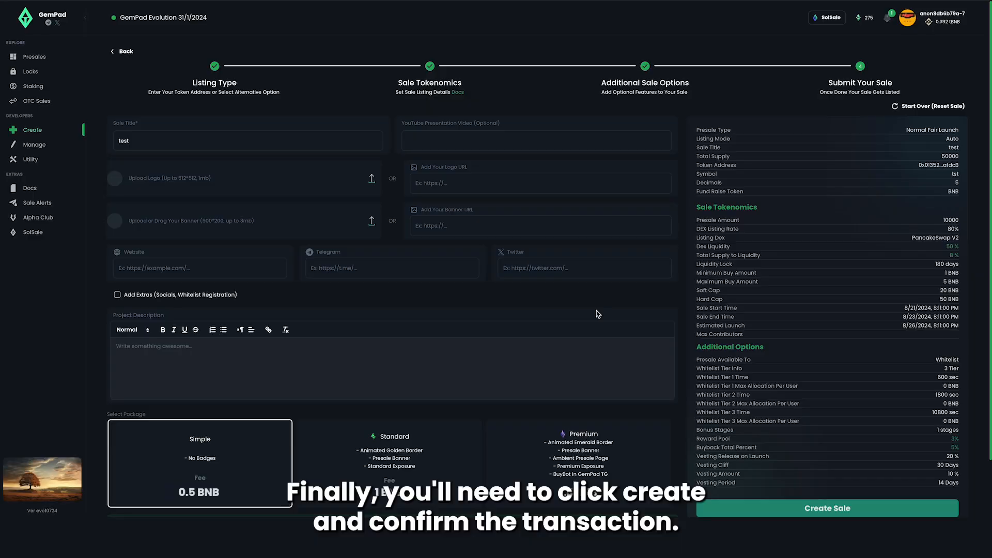
Submit the configured "test" sale with the Simple package for creation, opening the wallet transaction request.
{"action": "scroll", "coordinate": [596, 311], "scroll_direction": "down", "scroll_amount": 1}
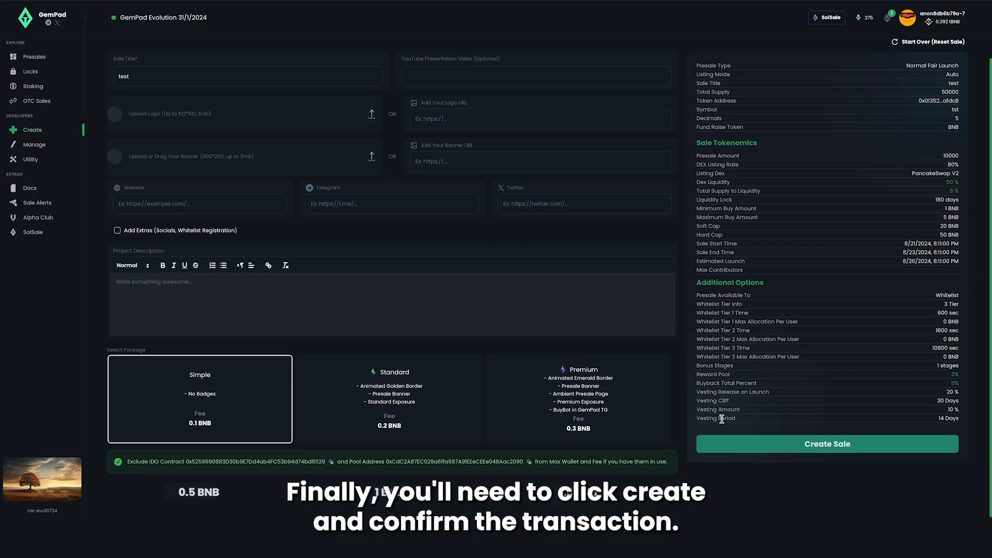
{"action": "left_click", "coordinate": [752, 445]}
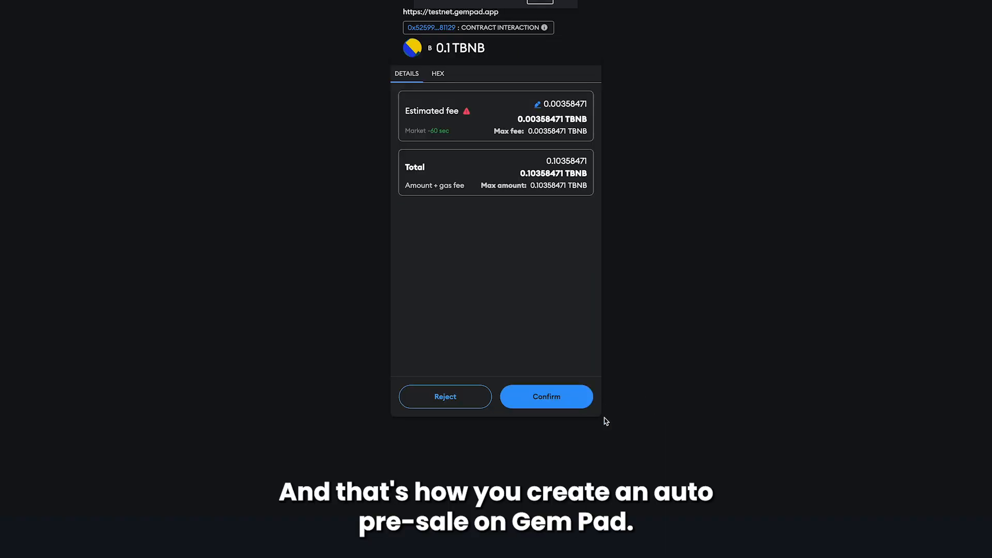